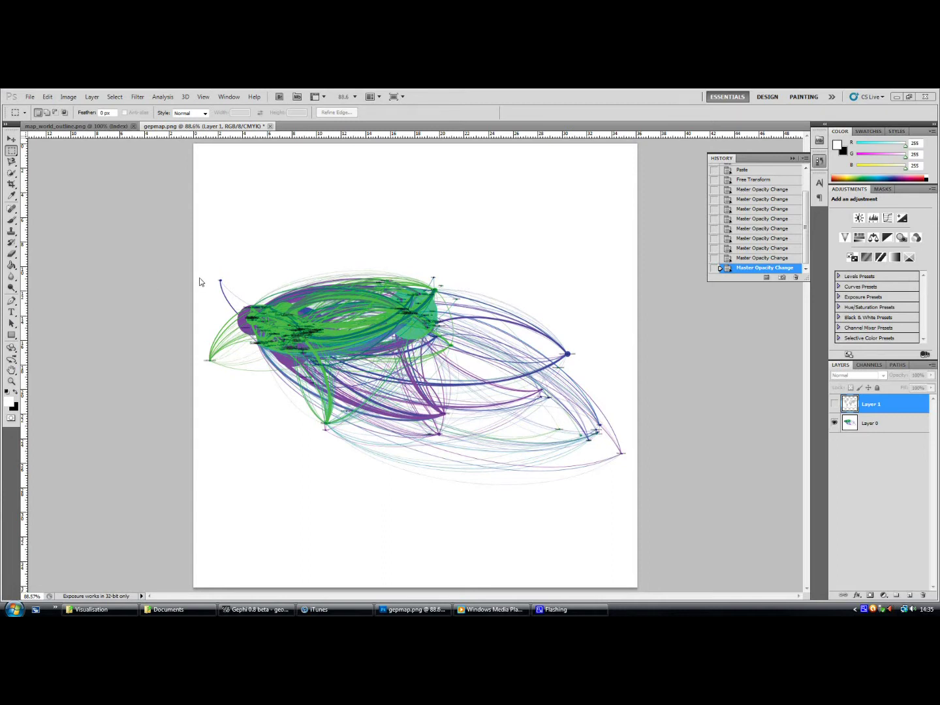
# Step: Close the History panel so the Layers panel is in view
pyautogui.click(798, 158)
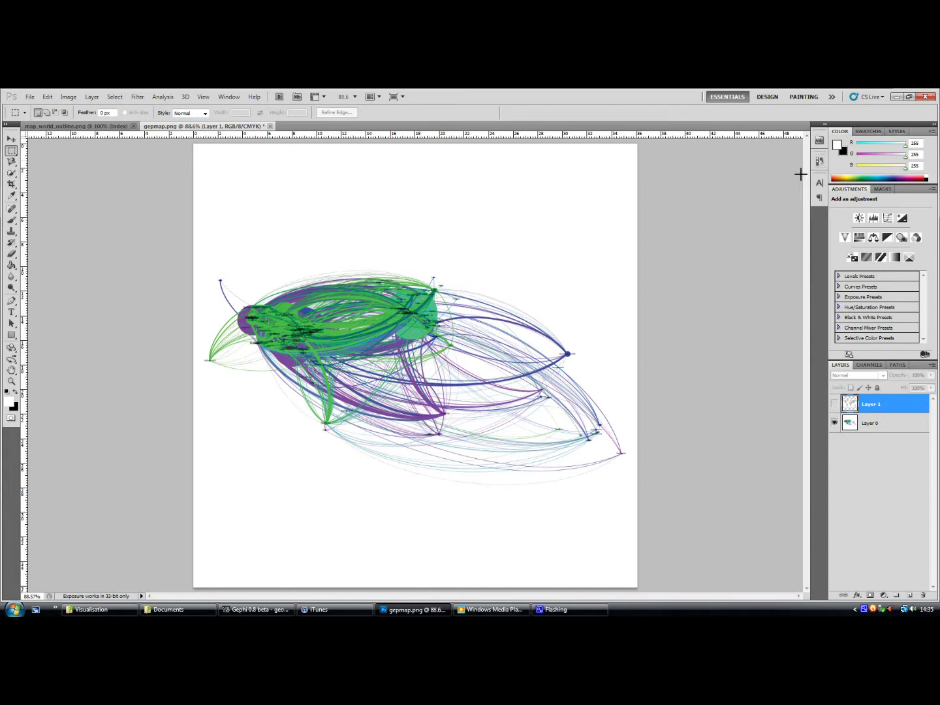
# Step: Show the world map Layer 1, fade it to 40% opacity, and select Layer 0
pyautogui.click(835, 404)
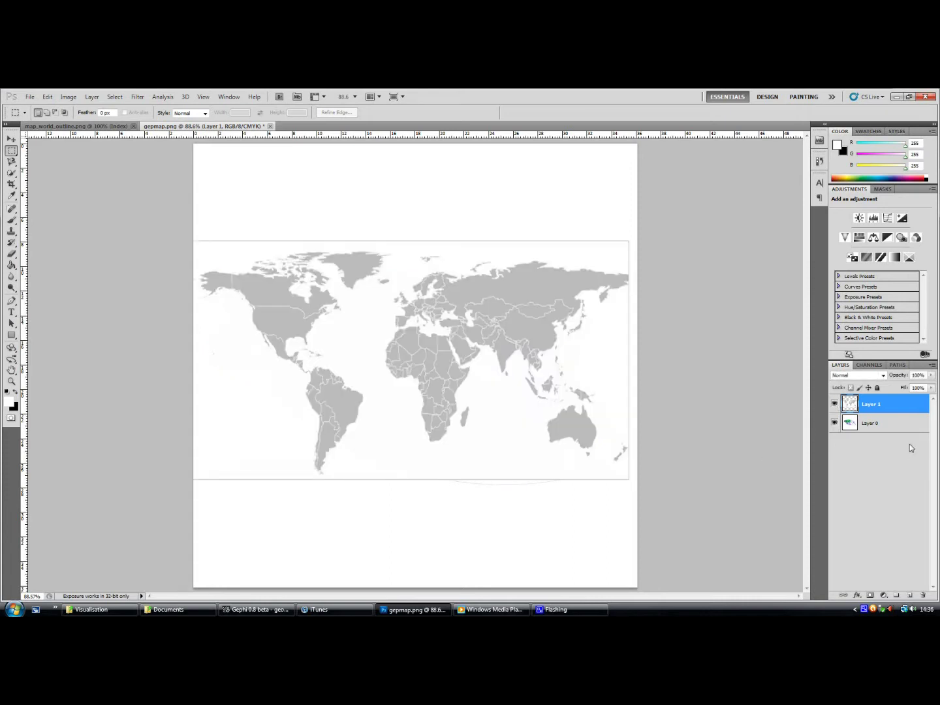
pyautogui.click(931, 376)
pyautogui.moveTo(930, 387); pyautogui.dragTo(900, 387)
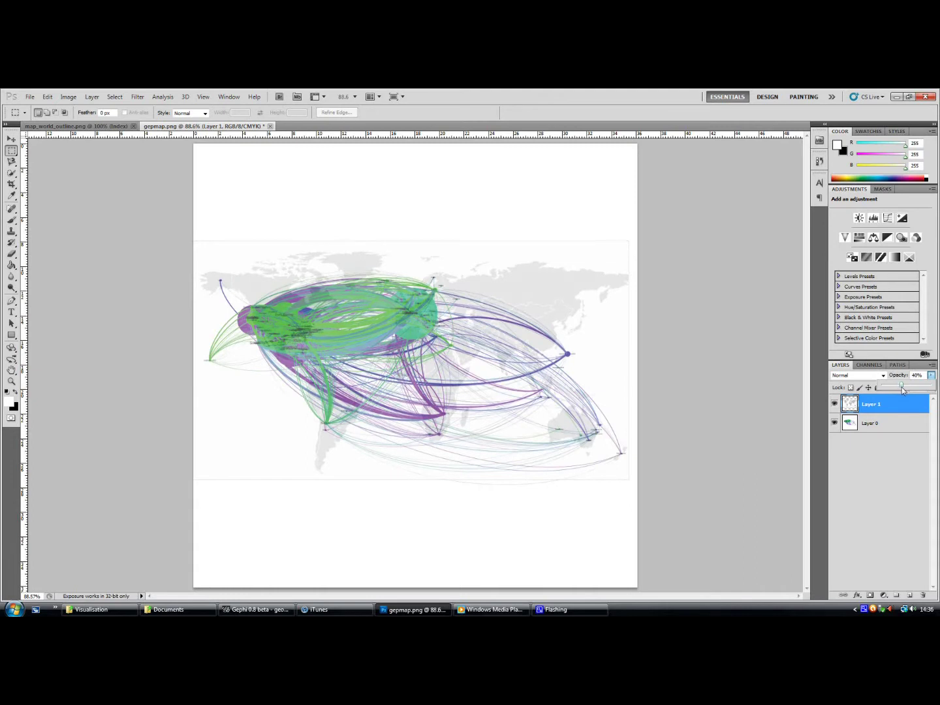
pyautogui.click(879, 424)
pyautogui.click(879, 425)
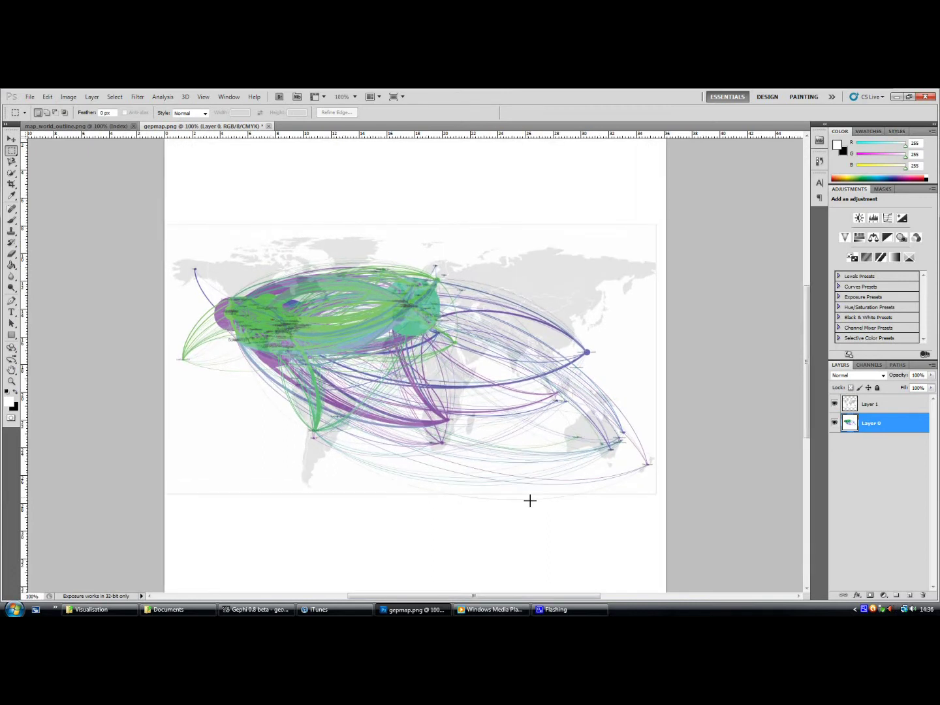
# Step: Zoom the overlay to actual size, then to 200% to read labels around Europe
pyautogui.hotkey('ctrl', '1')
pyautogui.hotkey('ctrl', '-')
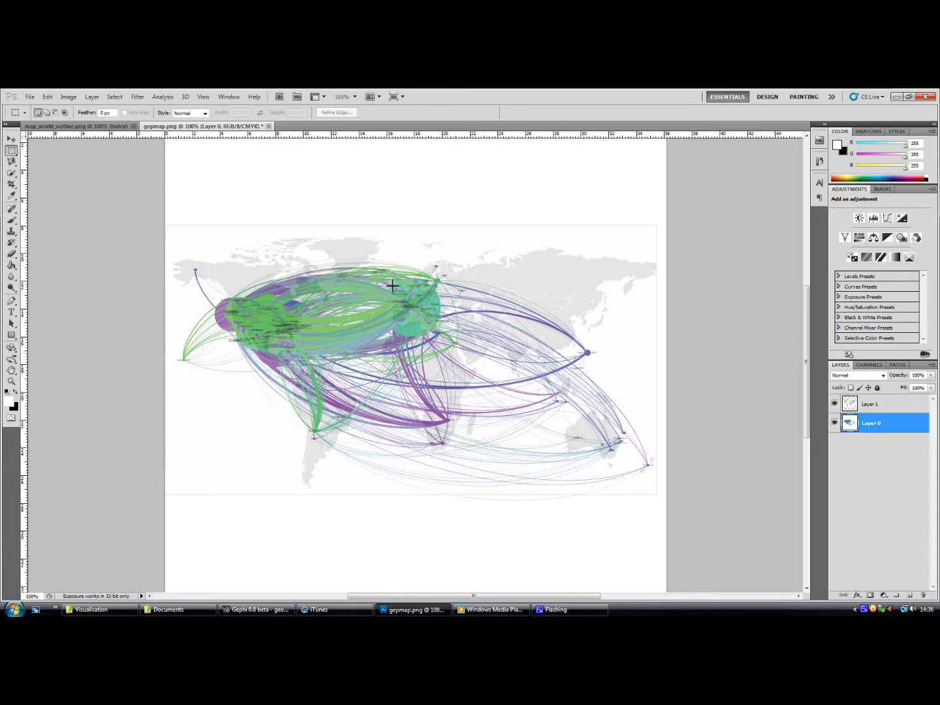
pyautogui.hotkey('ctrl', '+')
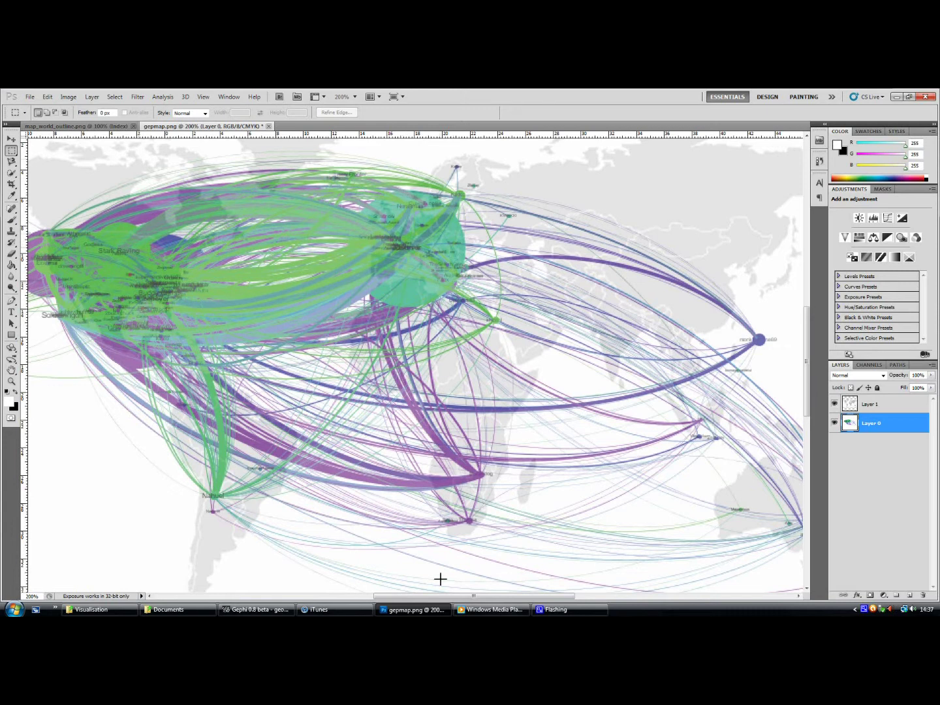
# Step: Pan across the enlarged overlay, then fit the whole page on screen with Ctrl+0
pyautogui.moveTo(437, 596); pyautogui.dragTo(459, 595)
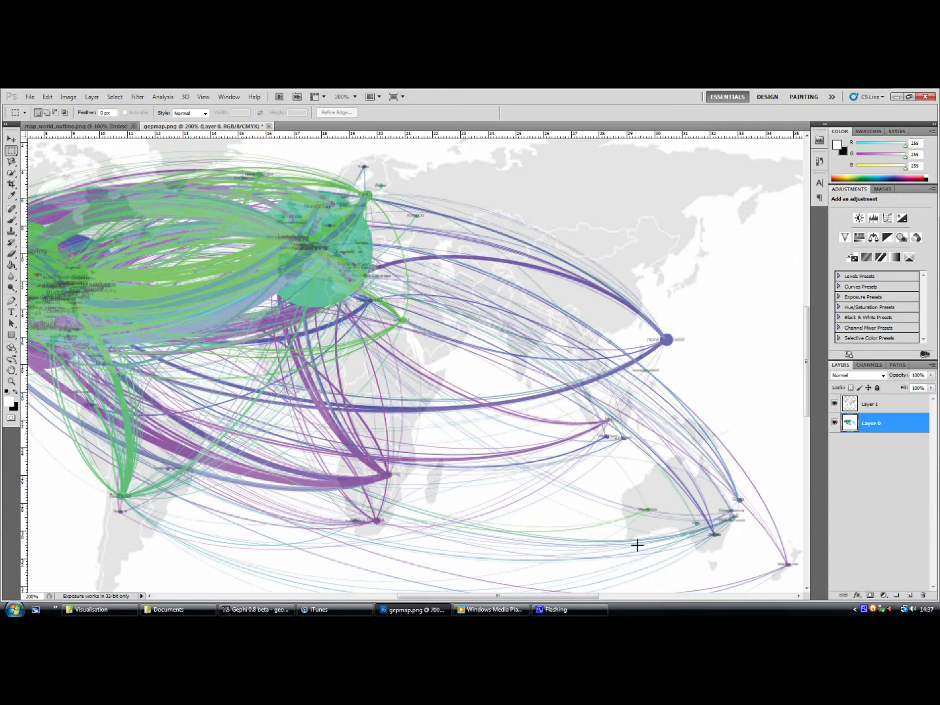
pyautogui.moveTo(529, 601); pyautogui.dragTo(513, 604)
pyautogui.hotkey('ctrl', '0')
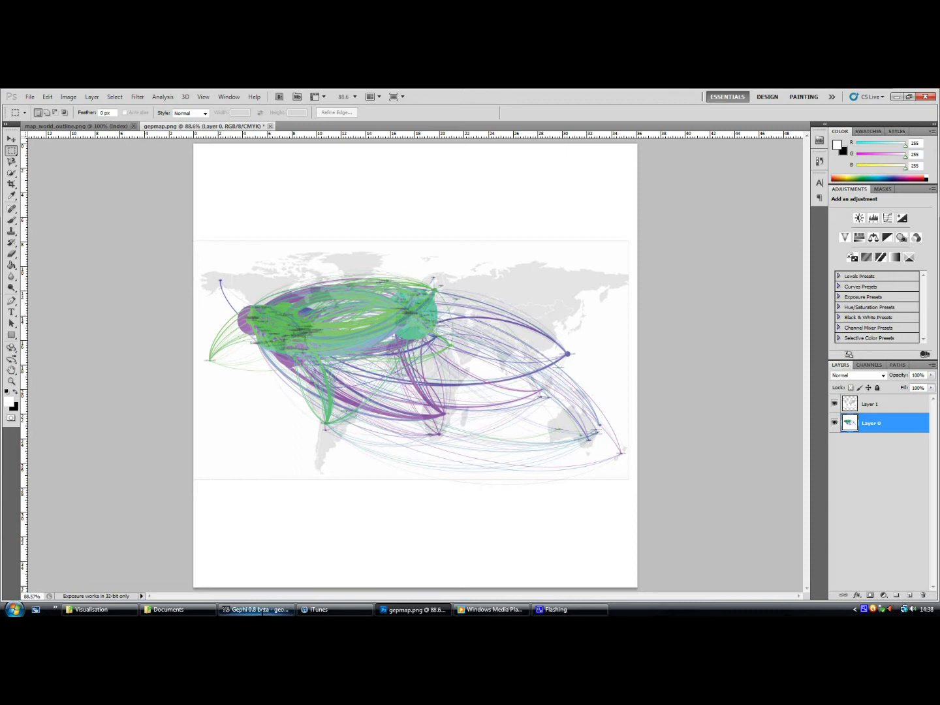
# Step: In Gephi, run the Fruchterman Reingold layout on the forum network graph
pyautogui.click(262, 612)
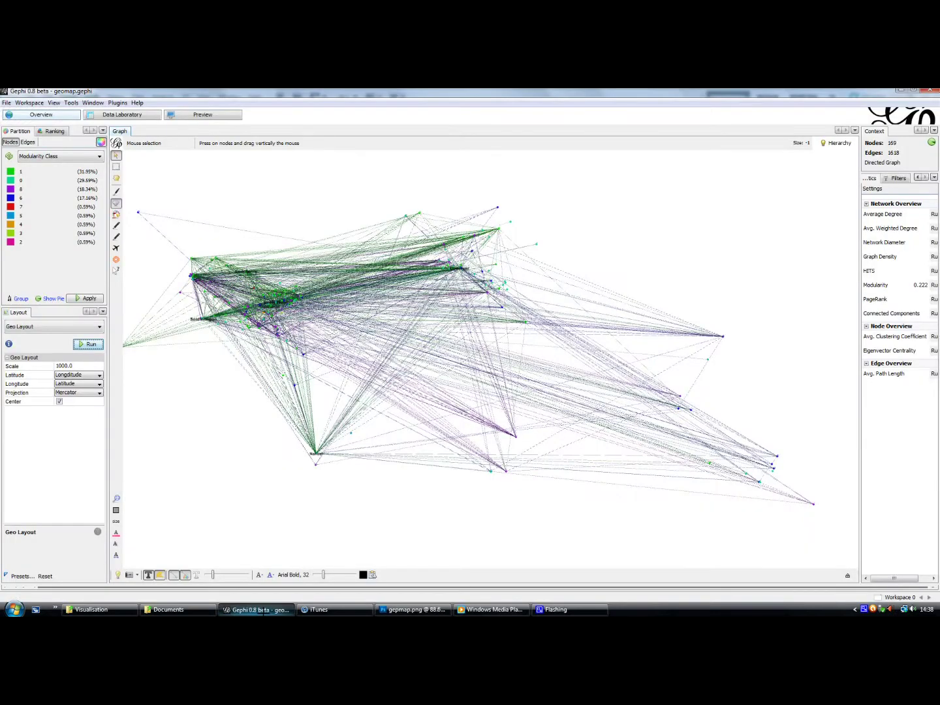
pyautogui.click(68, 328)
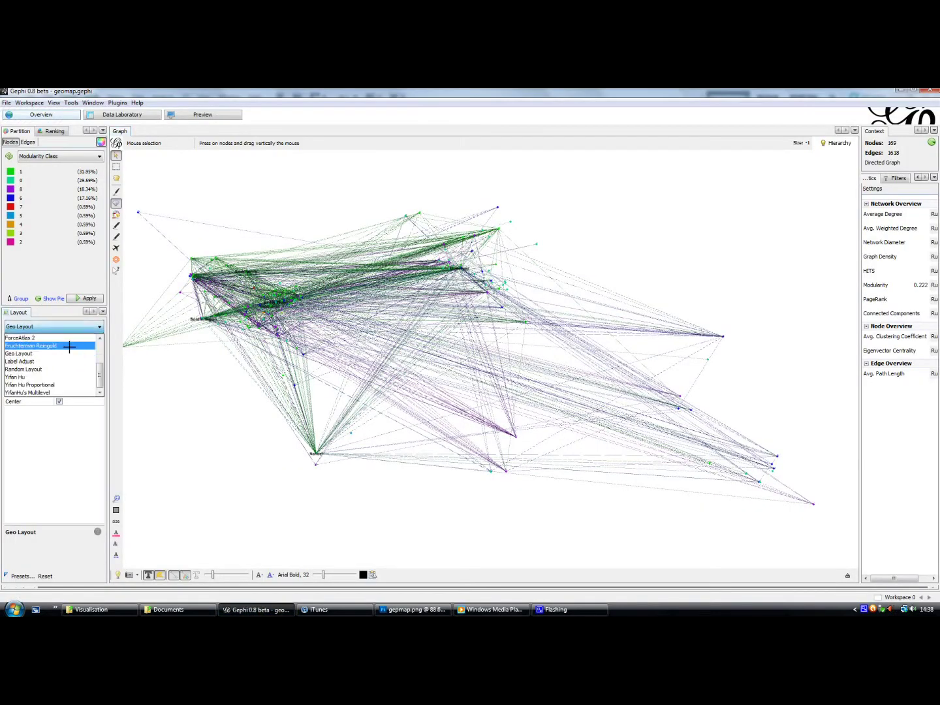
pyautogui.click(70, 347)
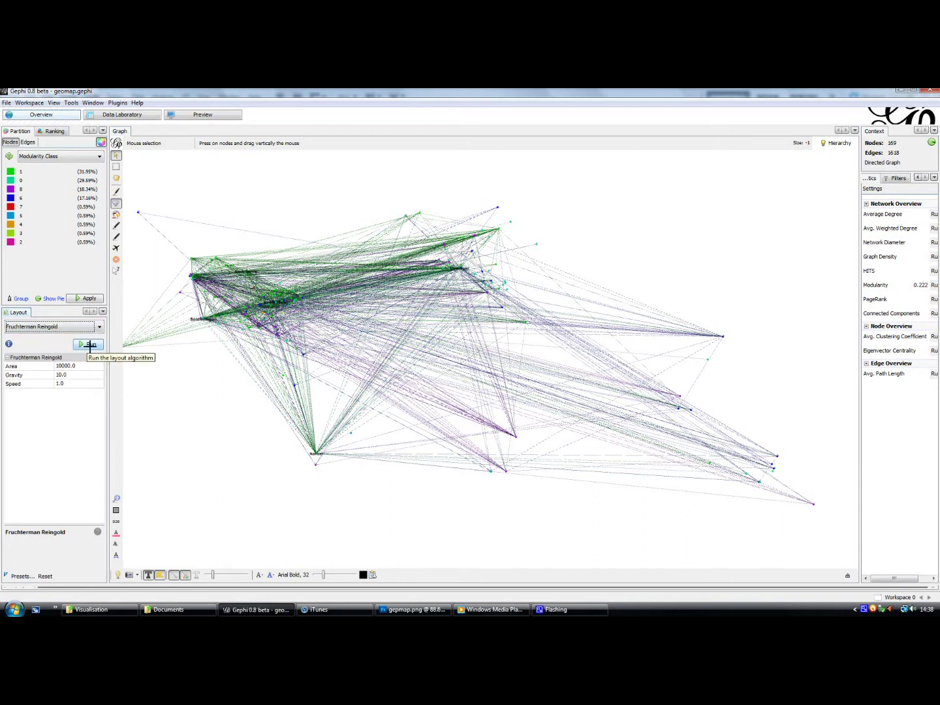
pyautogui.click(90, 345)
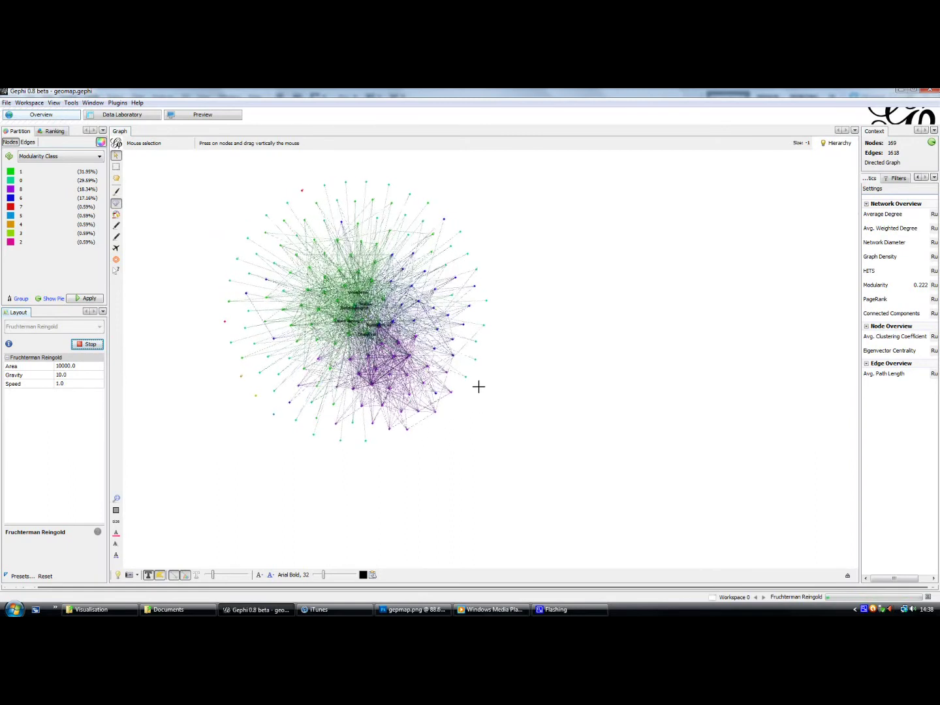
# Step: Zoom into the graph, pan to the green community cluster, then zoom back out
pyautogui.scroll(3, 444, 399)
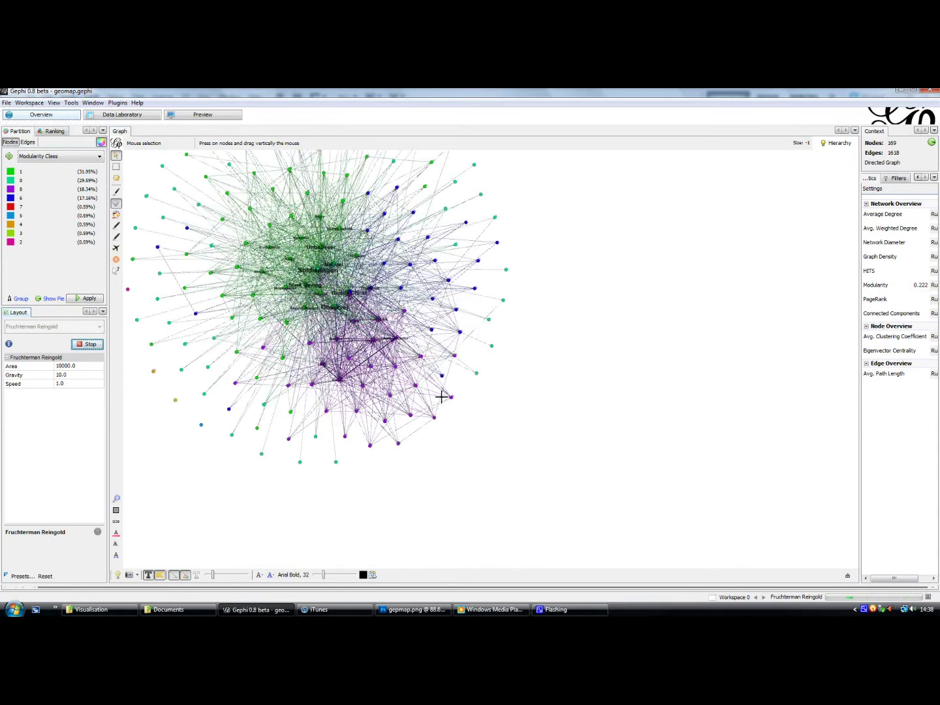
pyautogui.scroll(5, 442, 397)
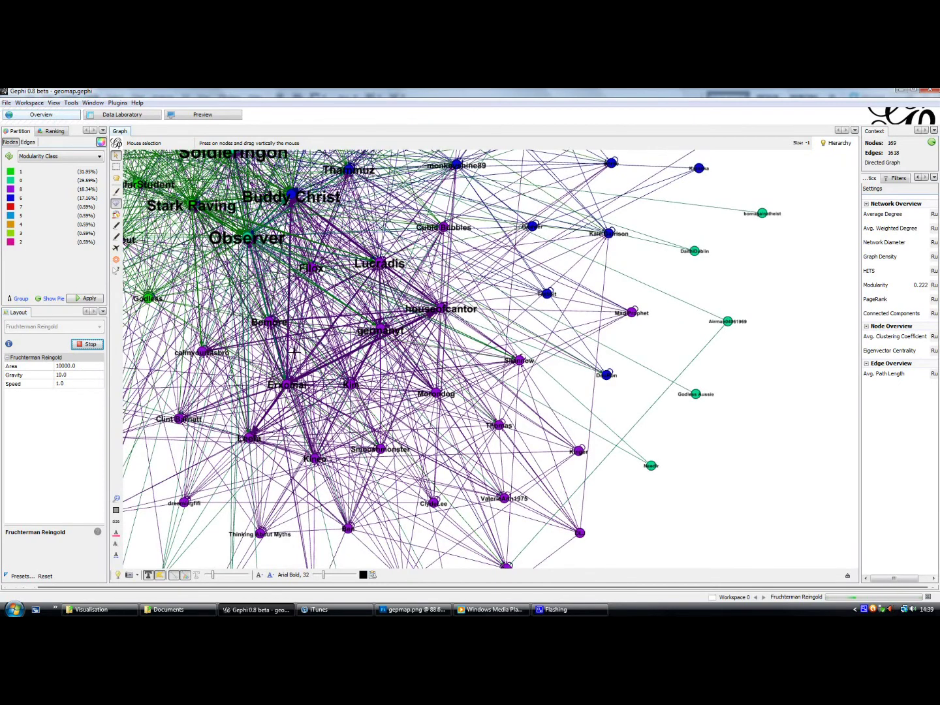
pyautogui.moveTo(294, 352); pyautogui.dragTo(490, 497)
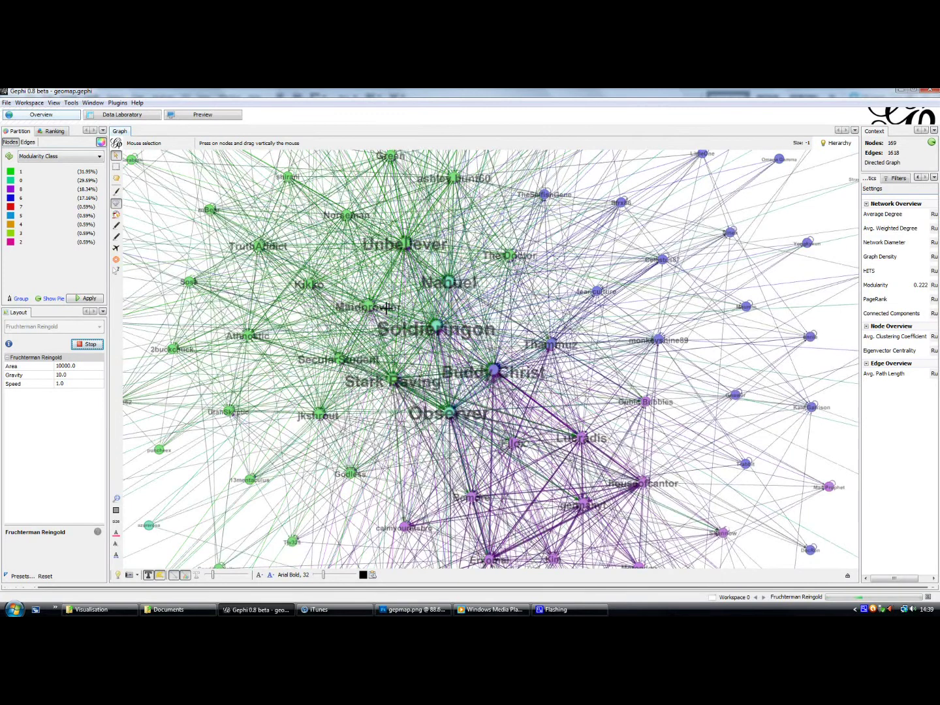
pyautogui.scroll(-10, 324, 371)
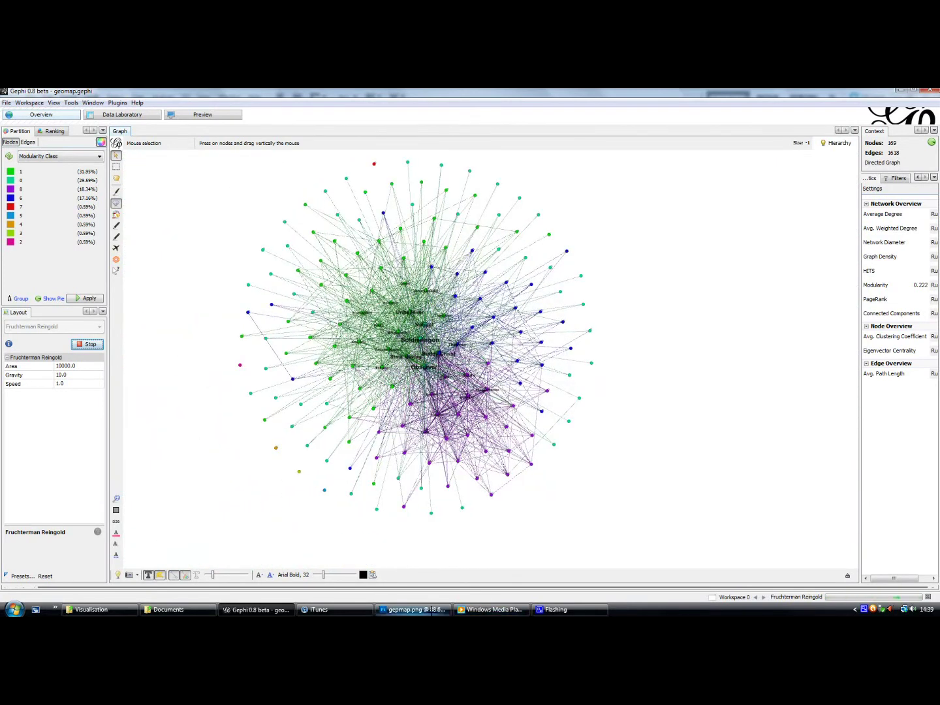
# Step: Switch back and forth between the Gephi graph and the Photoshop map overlay
pyautogui.click(434, 611)
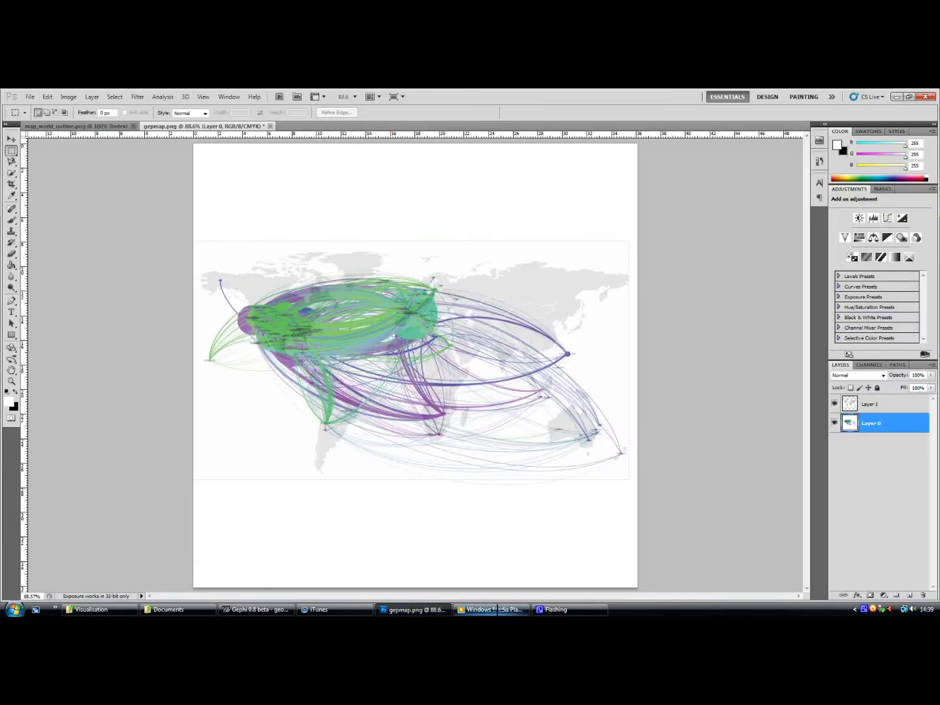
pyautogui.click(276, 610)
pyautogui.moveTo(416, 610)
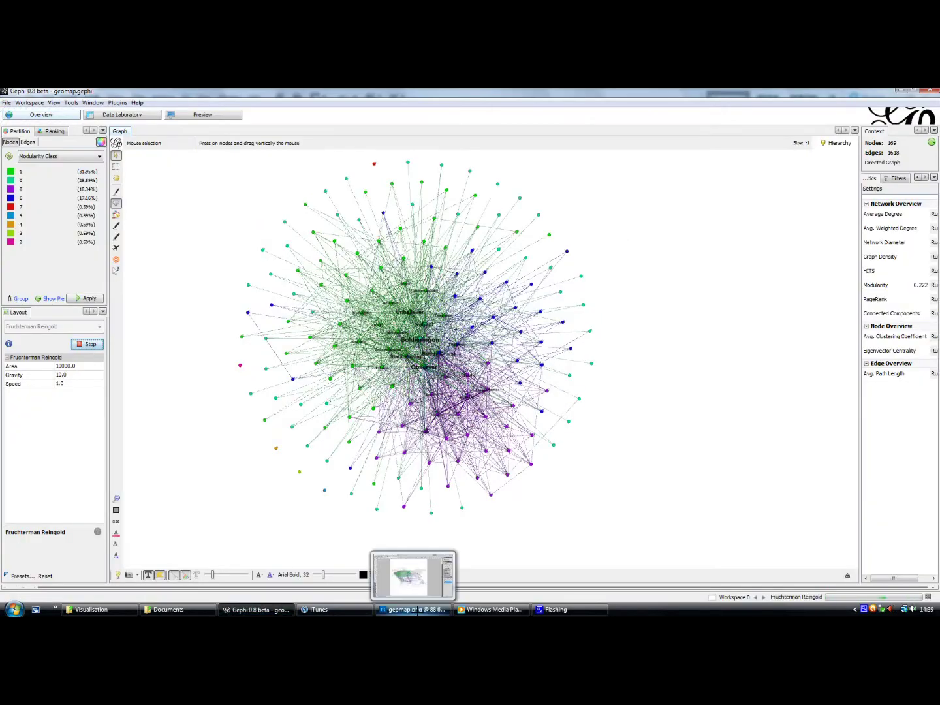
pyautogui.click(418, 610)
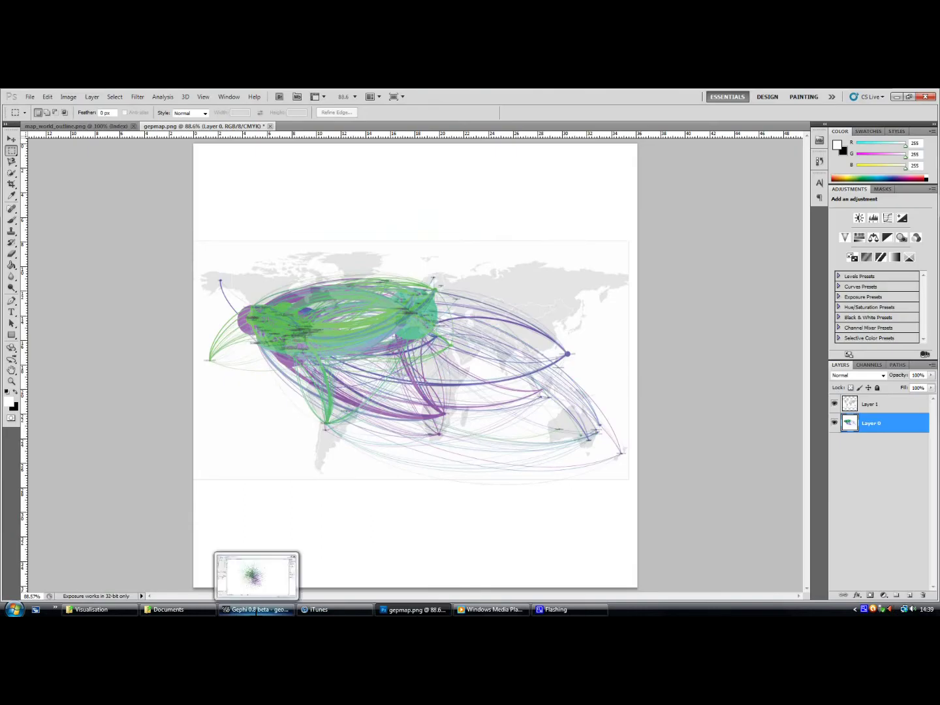
pyautogui.click(256, 612)
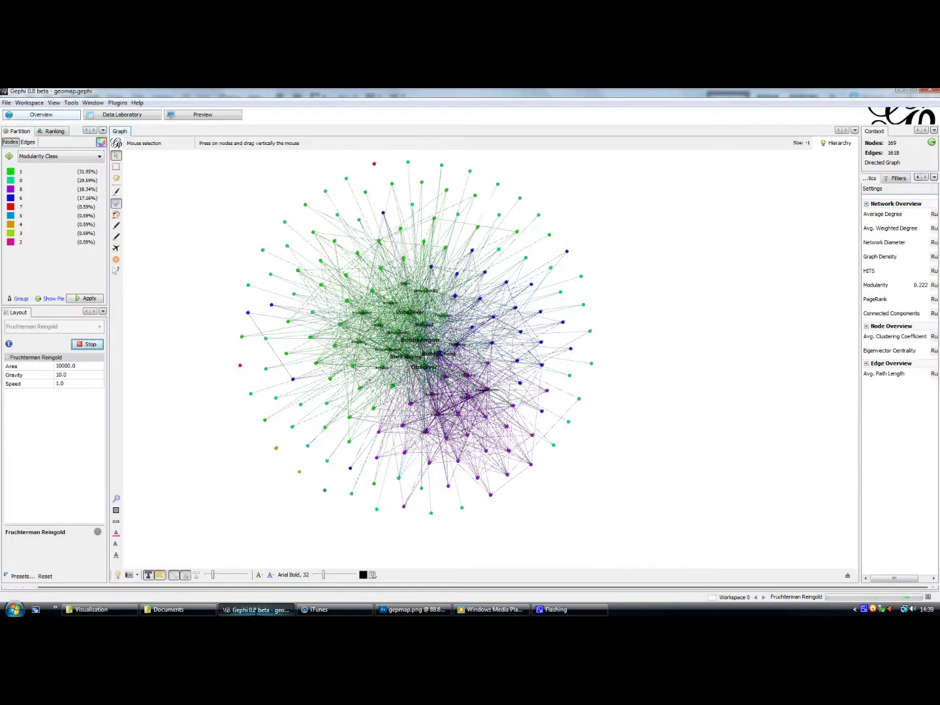
pyautogui.moveTo(411, 612)
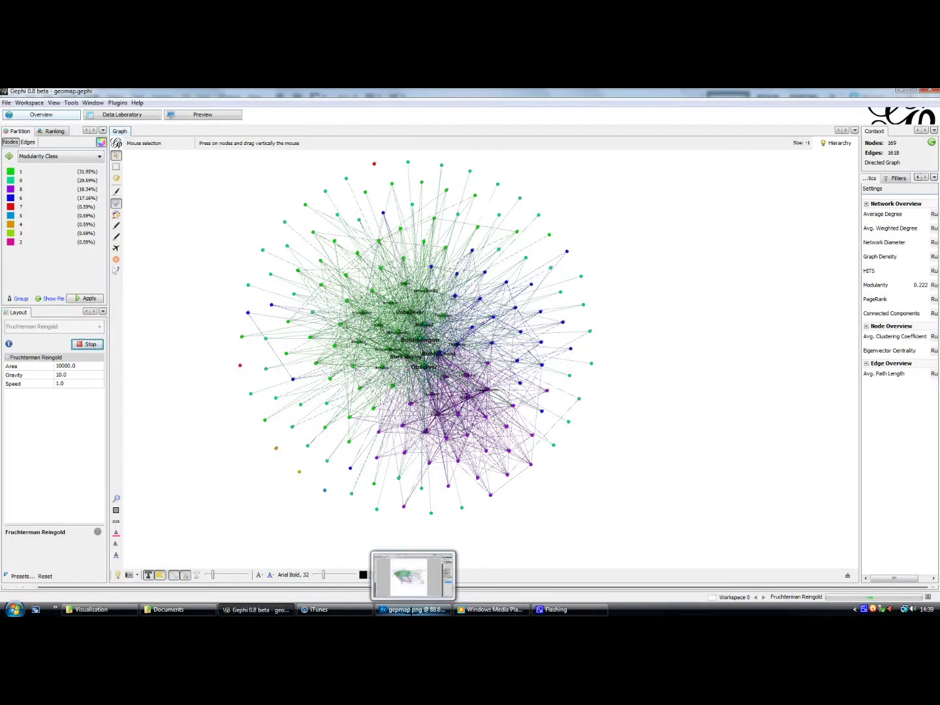
pyautogui.click(222, 115)
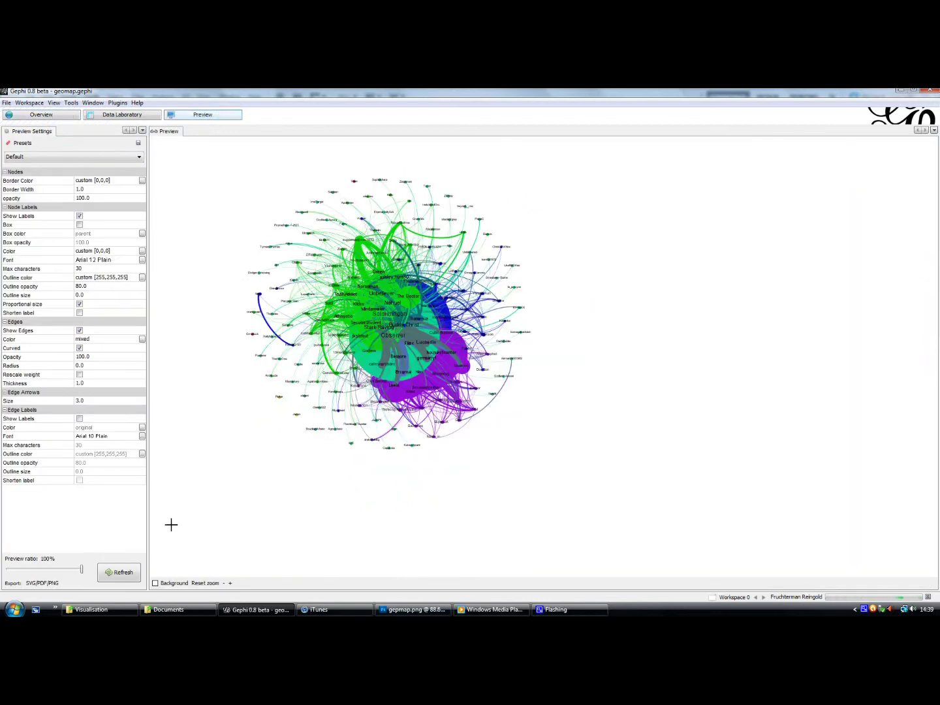
pyautogui.click(120, 572)
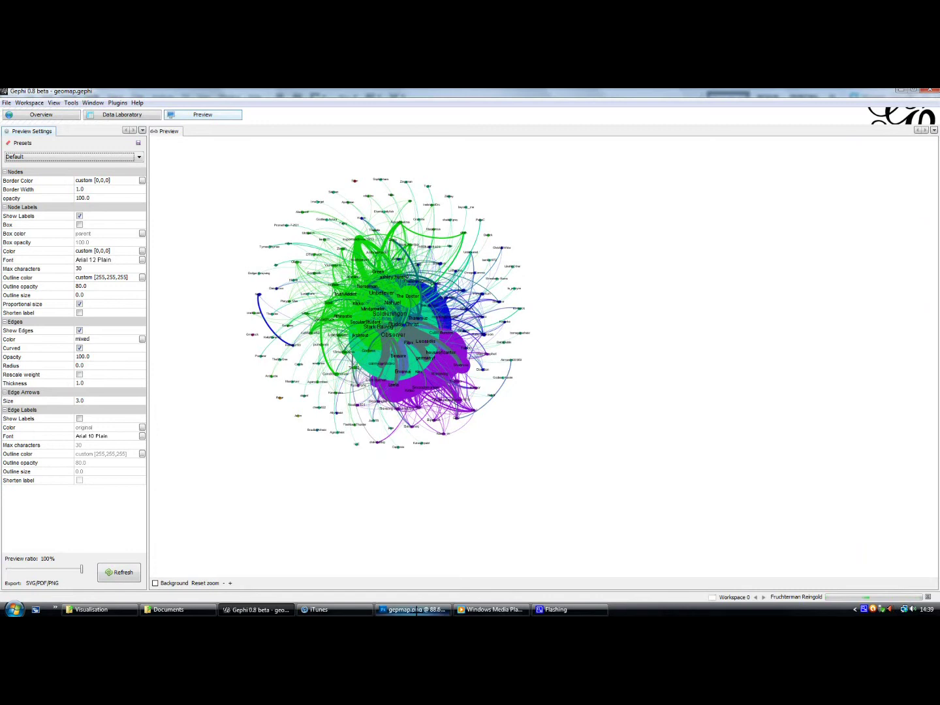
pyautogui.click(415, 609)
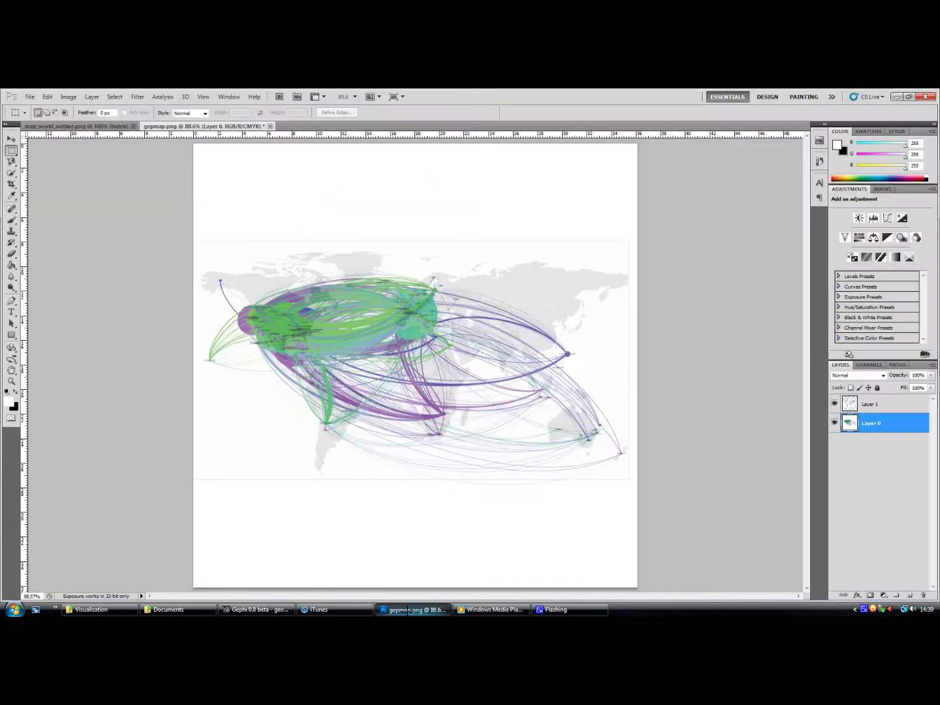
pyautogui.moveTo(260, 610)
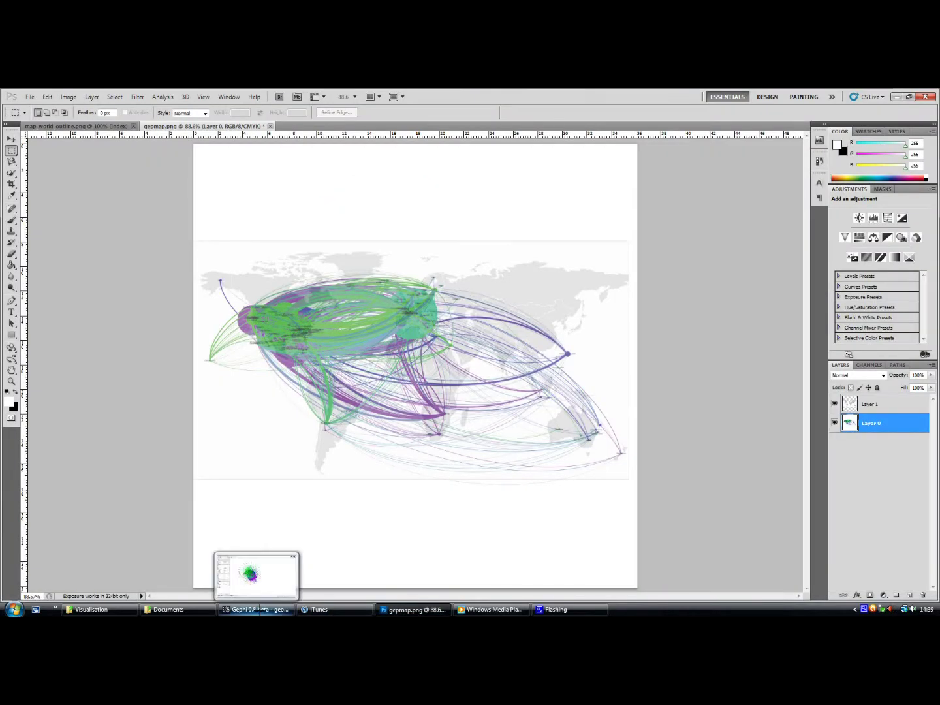
pyautogui.click(259, 609)
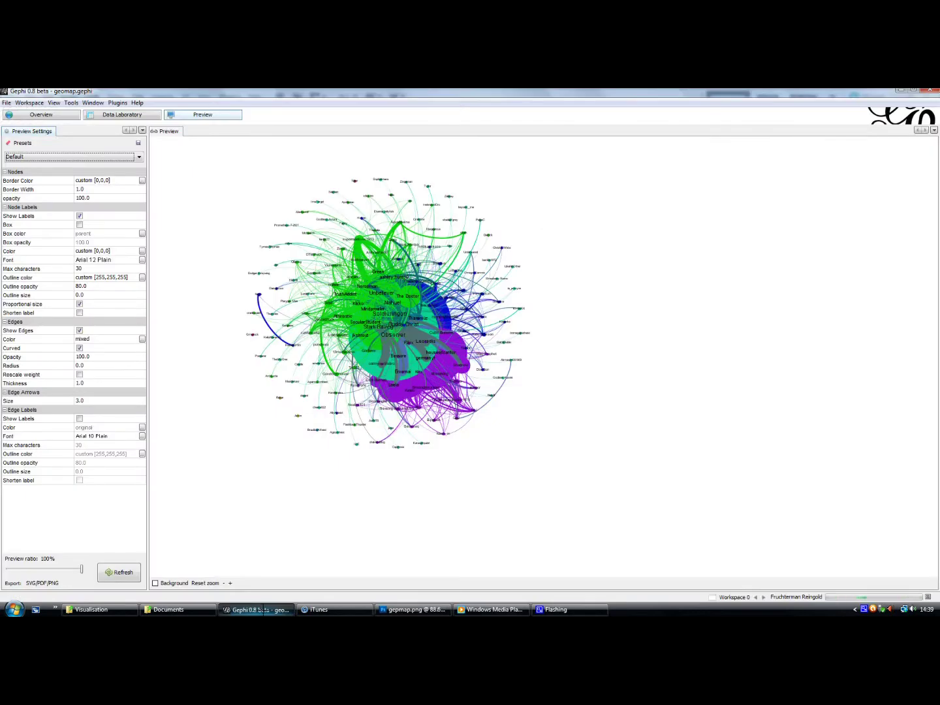
pyautogui.moveTo(411, 610)
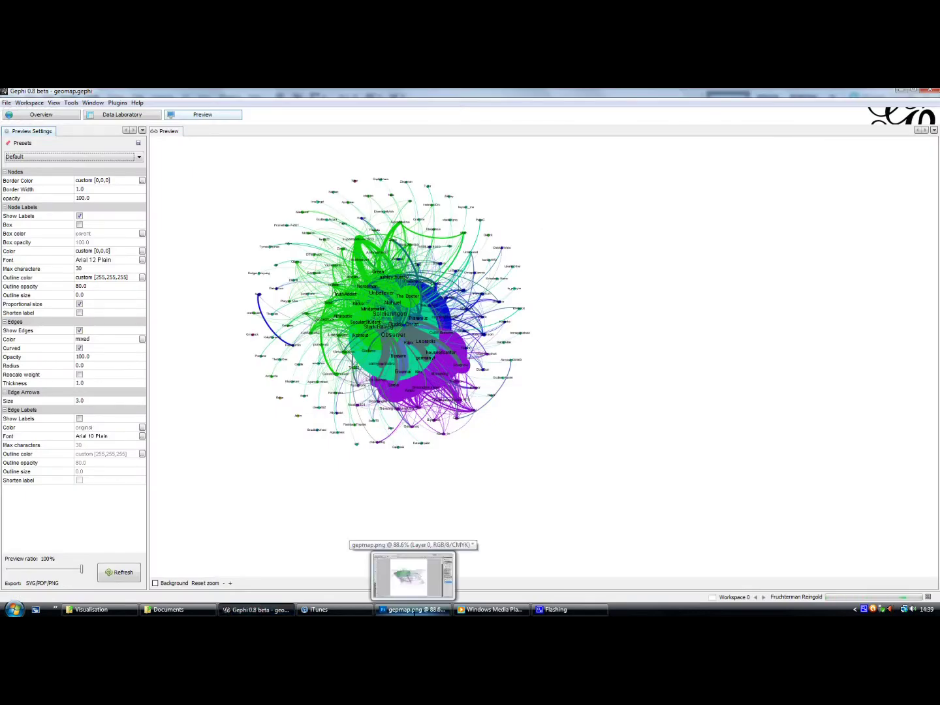
pyautogui.click(414, 610)
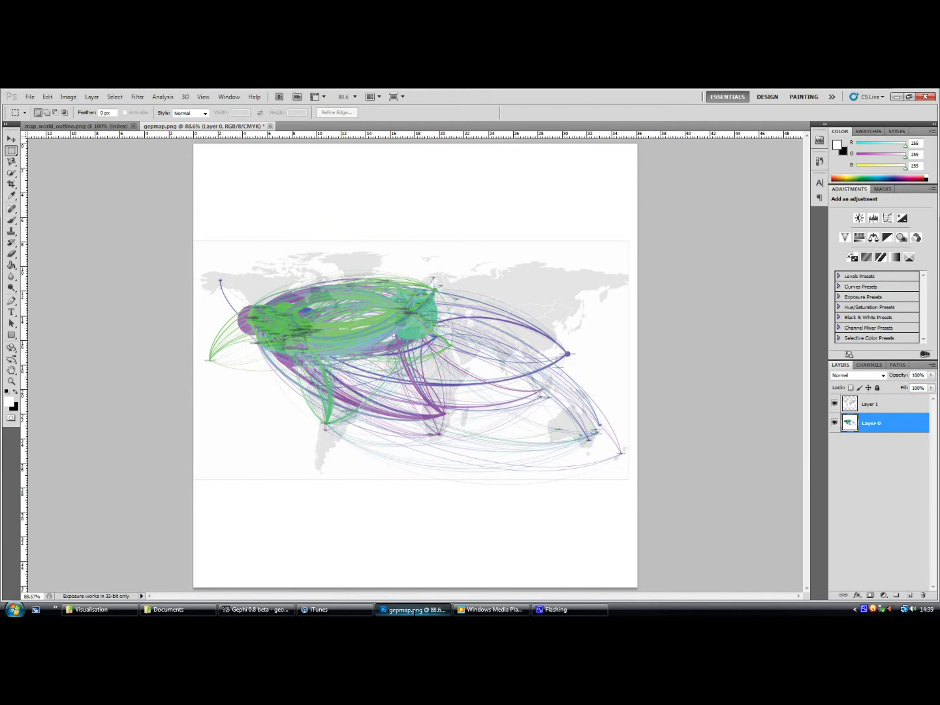
pyautogui.moveTo(262, 612)
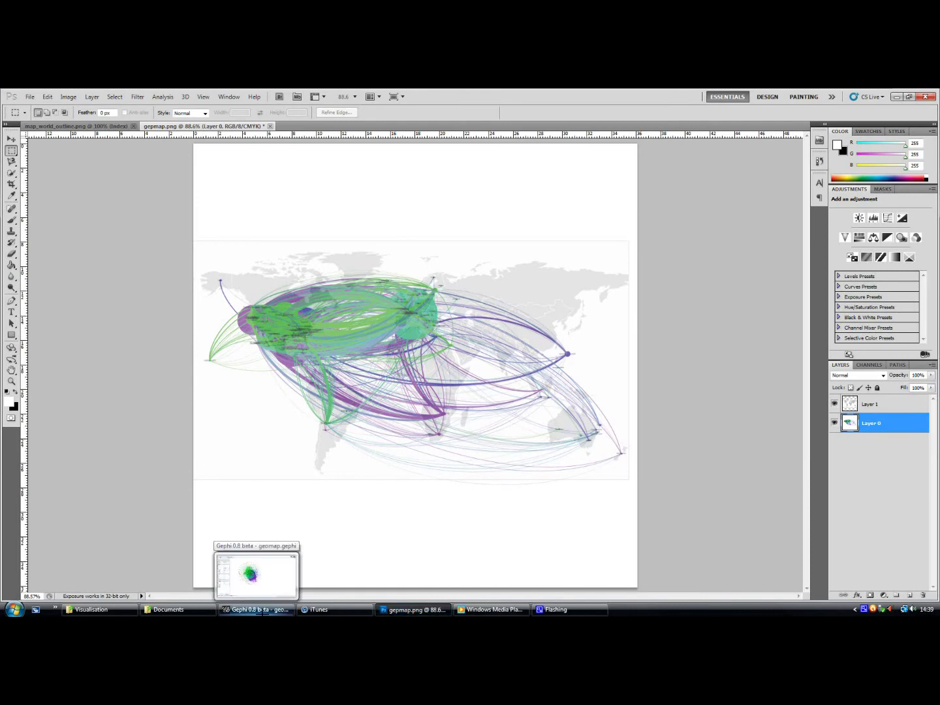
pyautogui.click(262, 612)
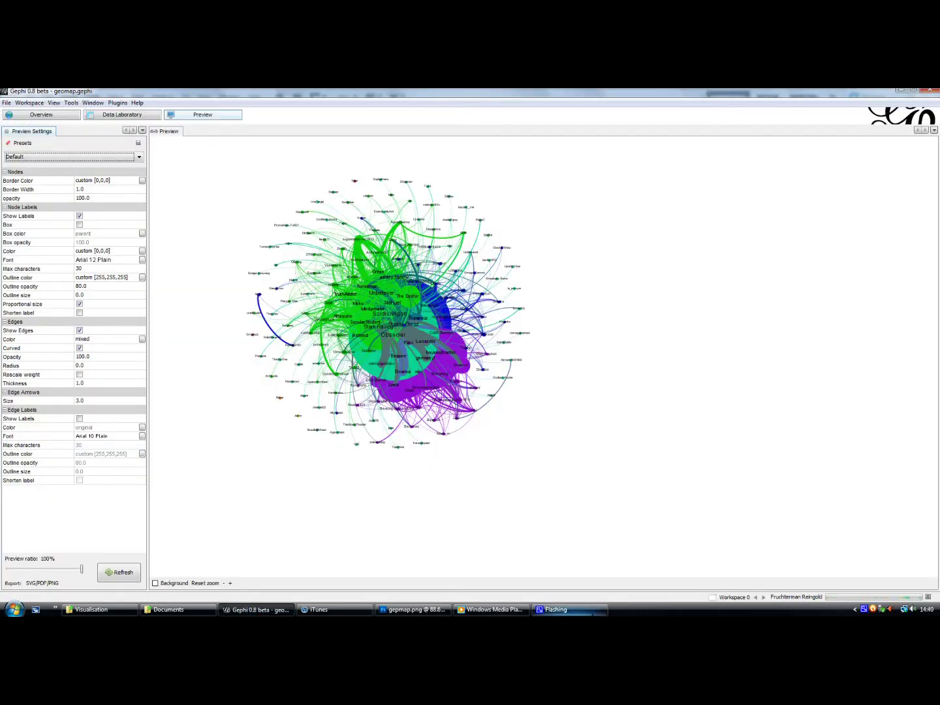
pyautogui.moveTo(579, 611)
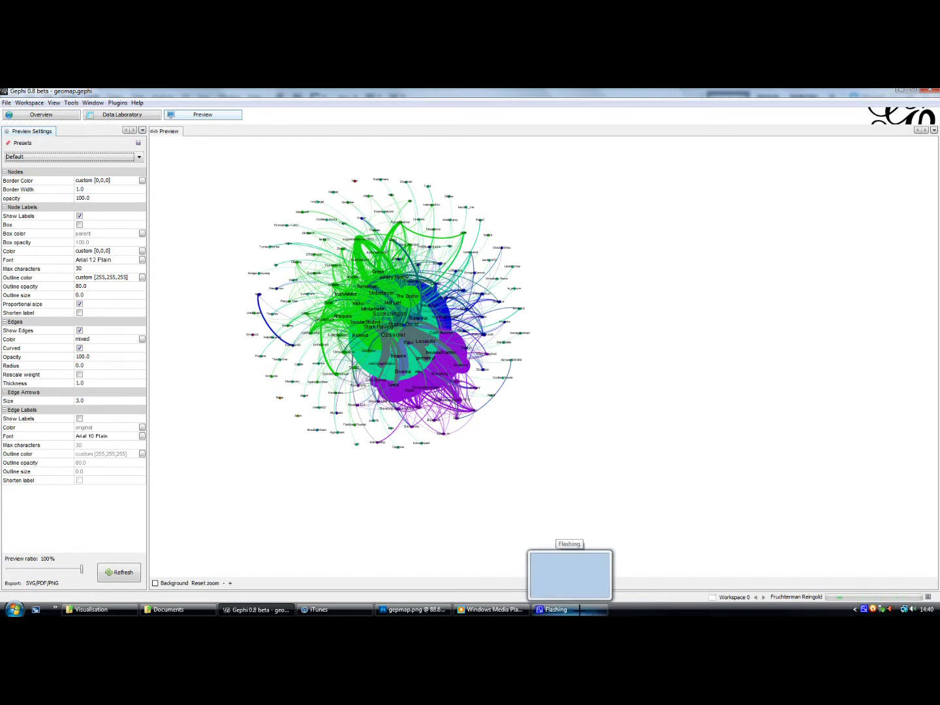